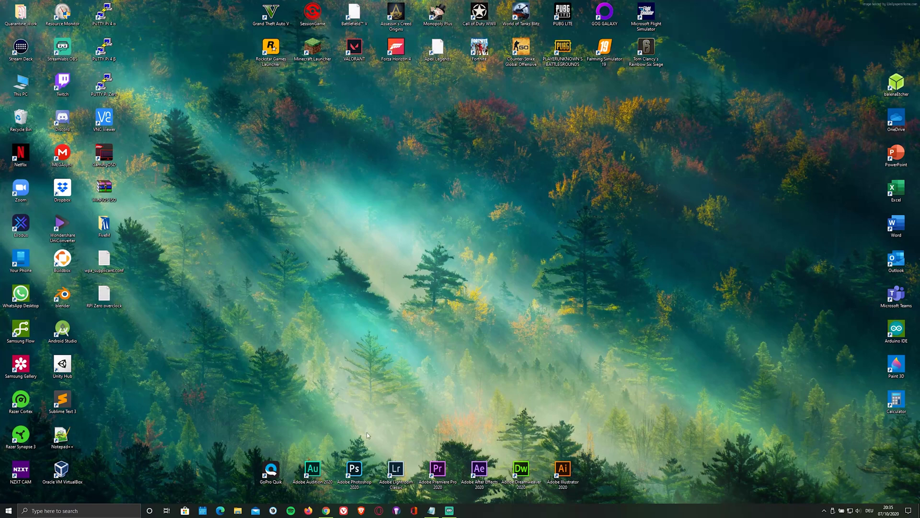
Download the Recalbox 7.0-Reloaded image for the Raspberry Pi 4 in Chrome, and show the balenaEtcher page.
click(330, 514)
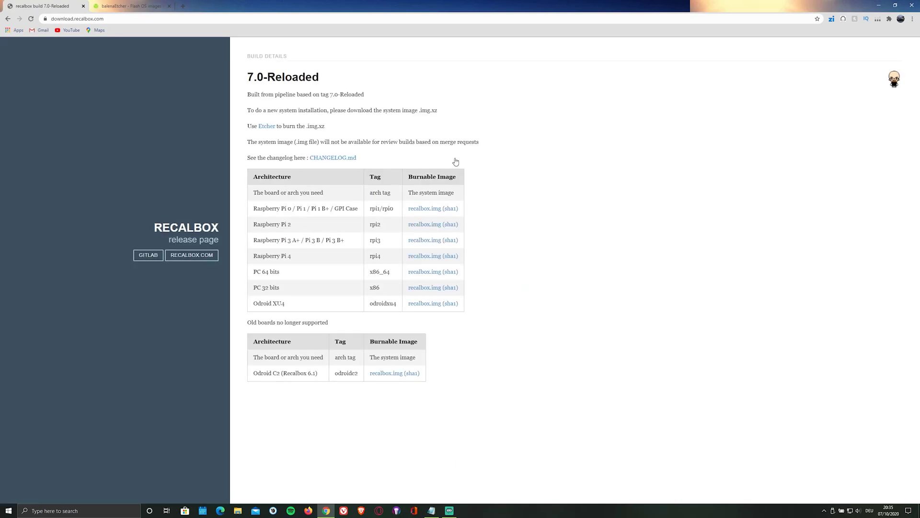
click(428, 258)
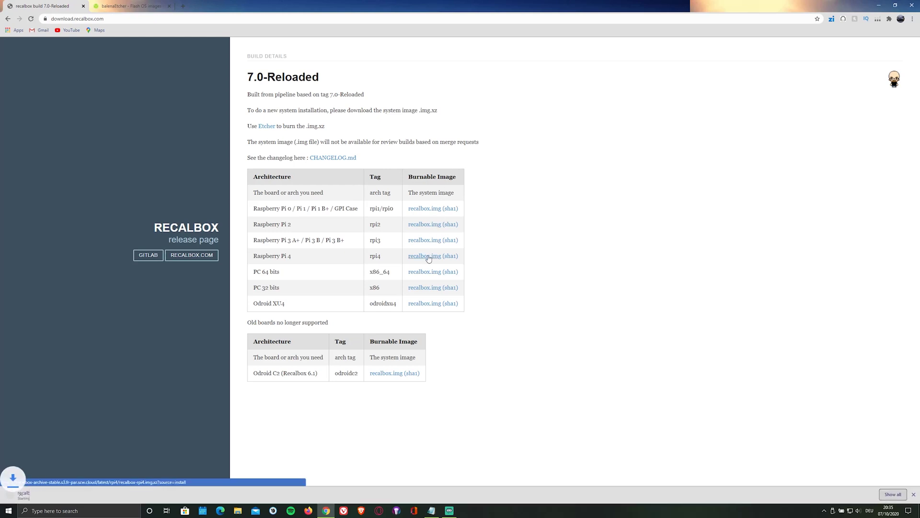
click(144, 6)
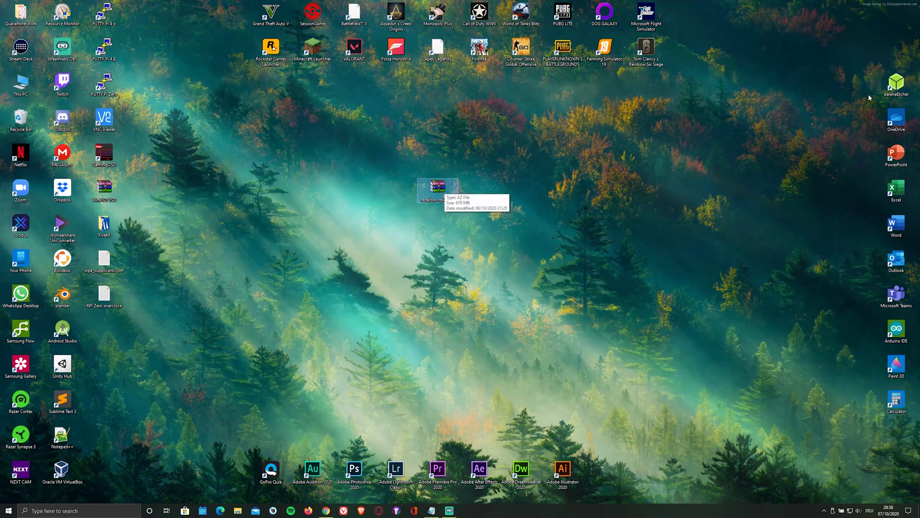
Launch balenaEtcher and load recalbox-rpi4.img from the Desktop as the image to flash.
double_click(896, 84)
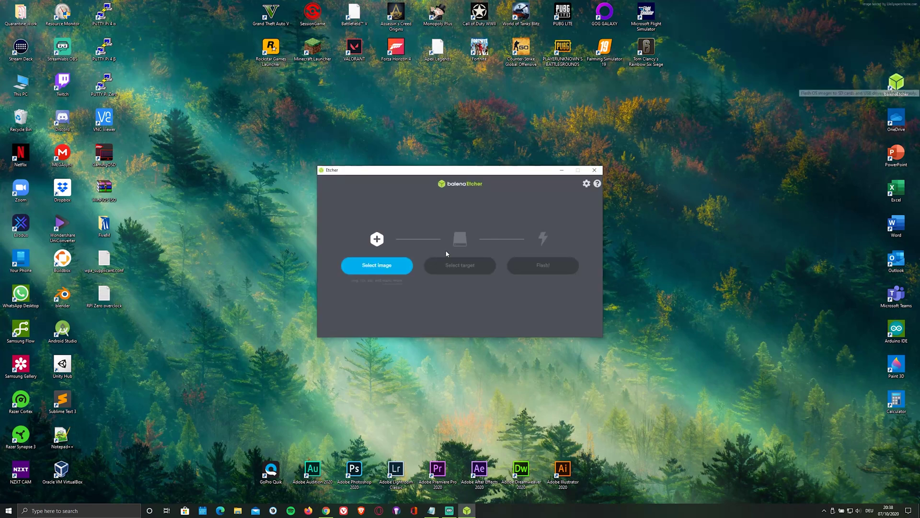
click(395, 264)
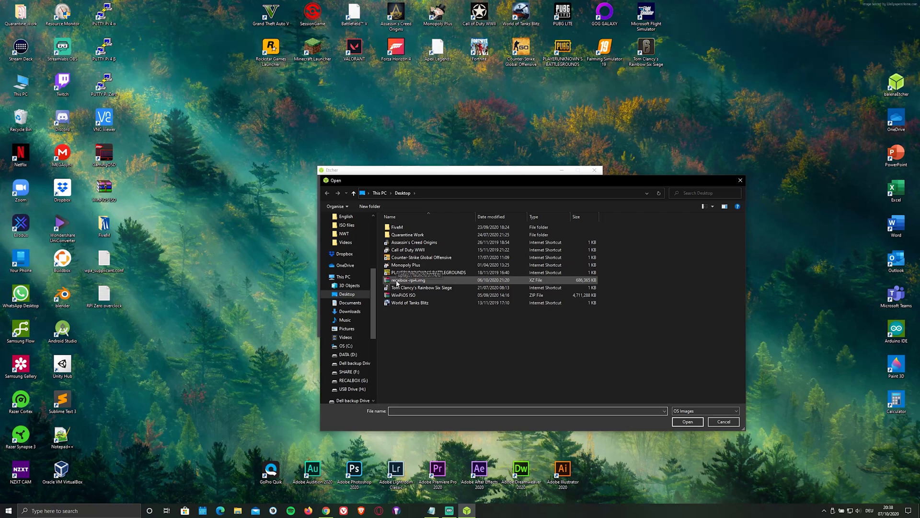
double_click(397, 281)
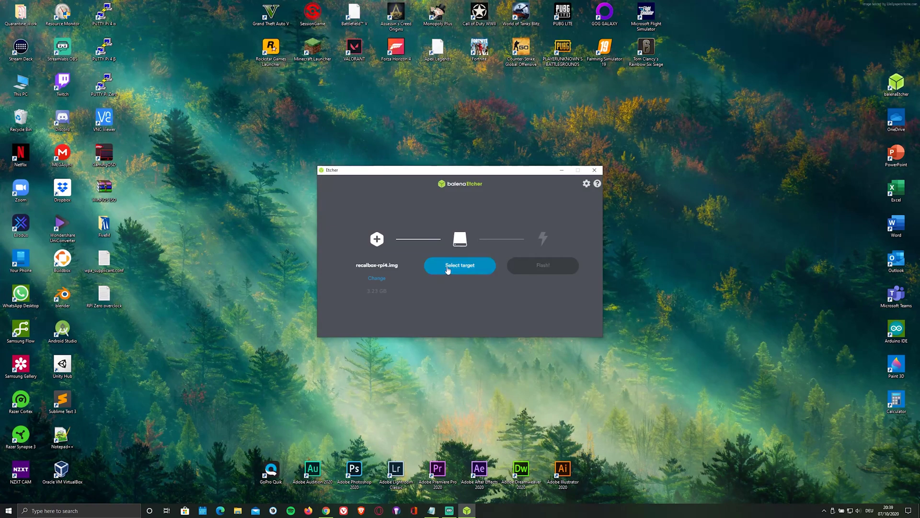
Choose the 63.86 GB Multiple Card Reader USB Device as the target and start flashing.
click(448, 269)
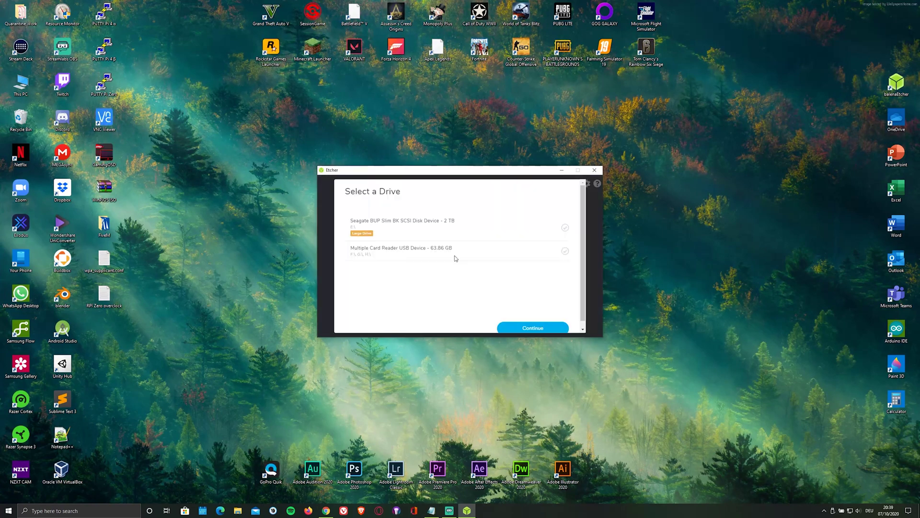
click(512, 323)
click(531, 268)
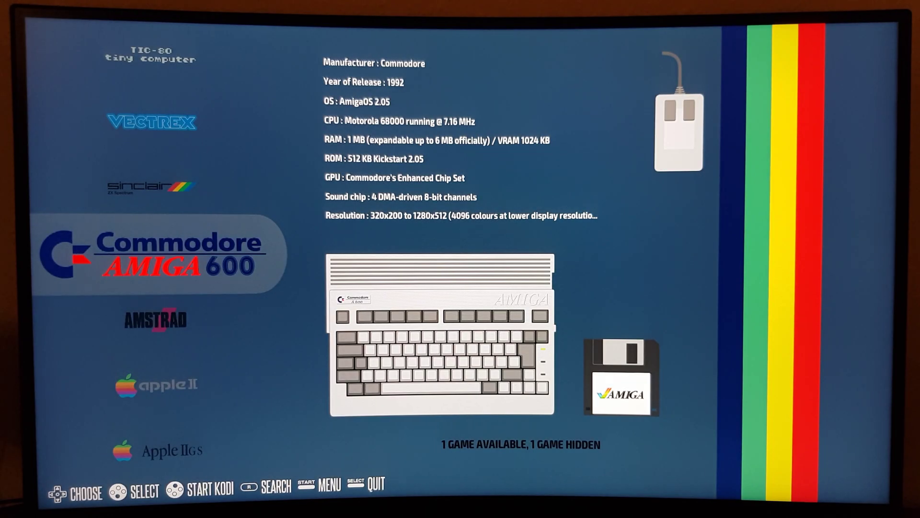
Browse down Recalbox's list of systems from the Commodore Amiga 600 to the Atari 800.
key(Down)
key(Down)
key(Down)
key(Down)
key(Down)
key(Down)
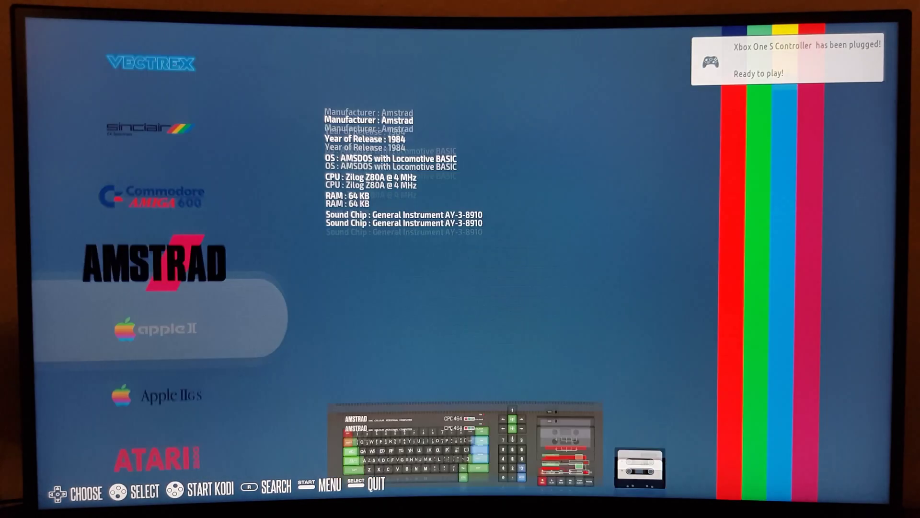
key(Down)
key(Down)
key(Down)
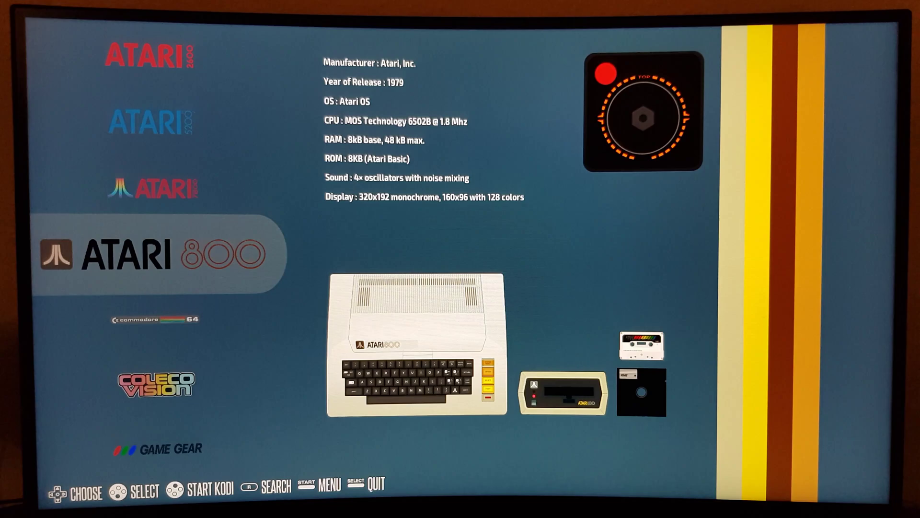
Launch a game and walk the character along the stone path, pushing the blue block towards the wall.
key(Return)
key(Return)
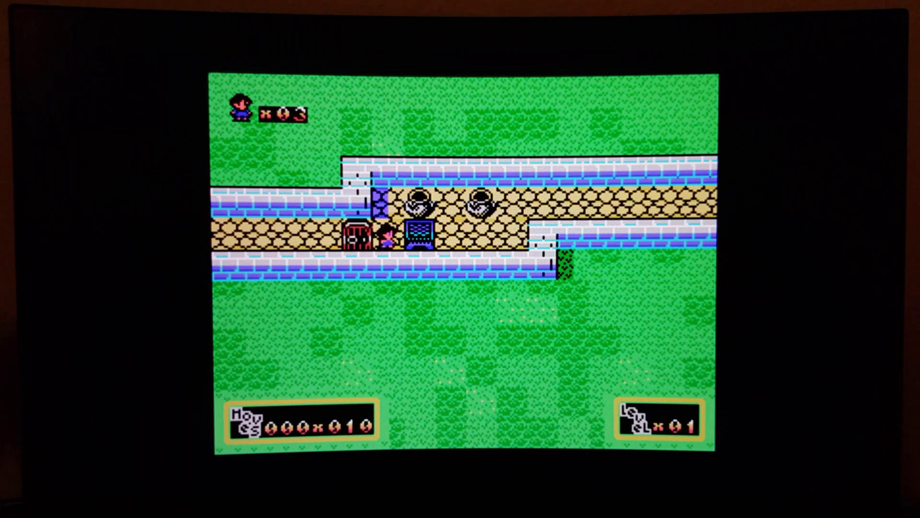
key(Right)
key(Right)
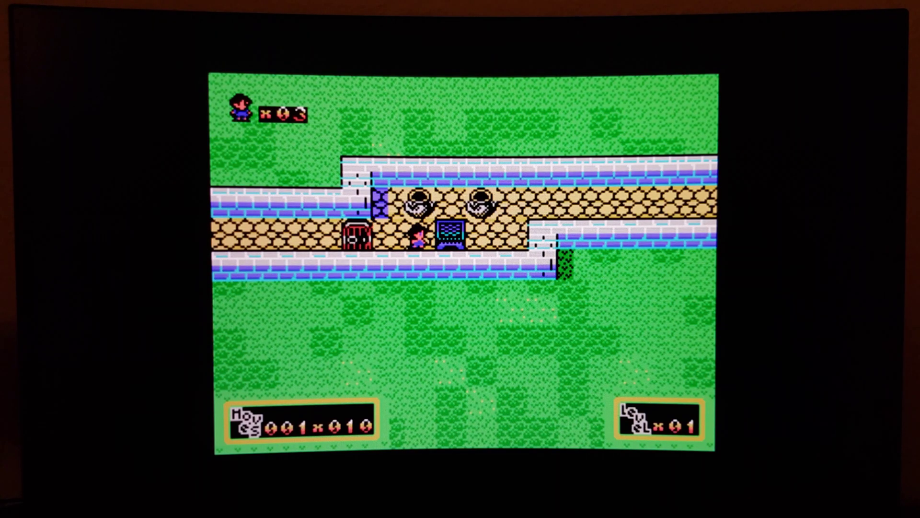
key(Right)
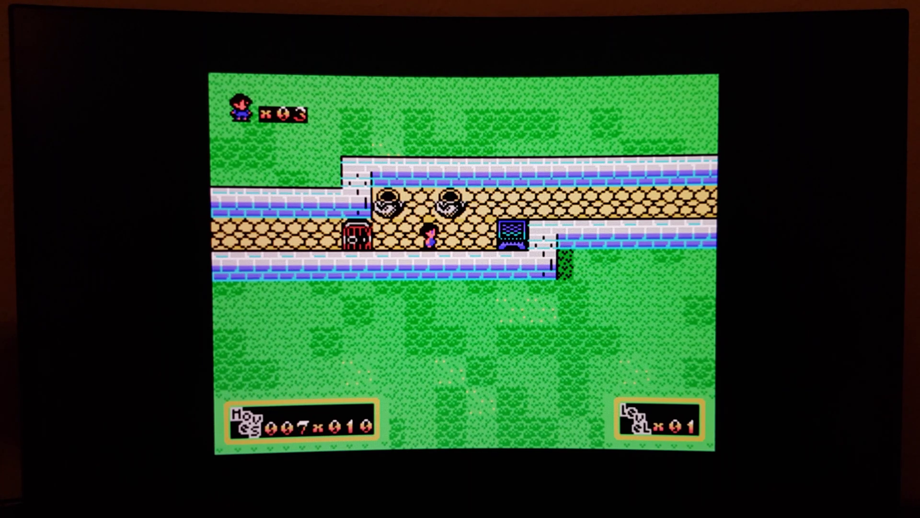
key(Up)
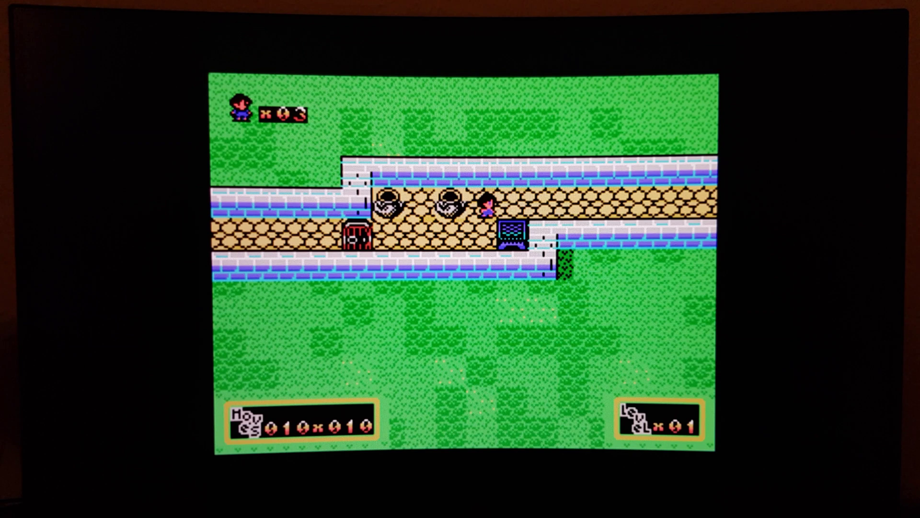
key(Right)
key(Right)
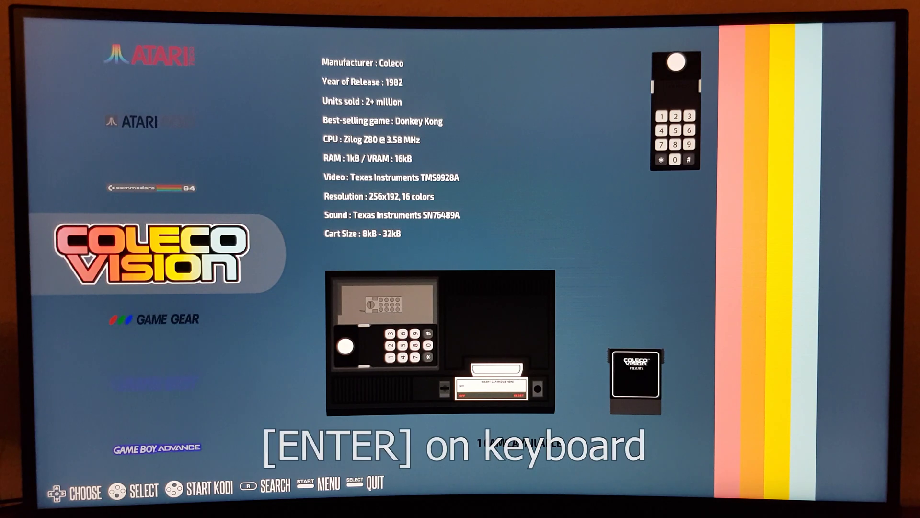
Review the Recalbox main menu entries from Kodi Media Center down to Open-Source License, and close the menu.
key(Return)
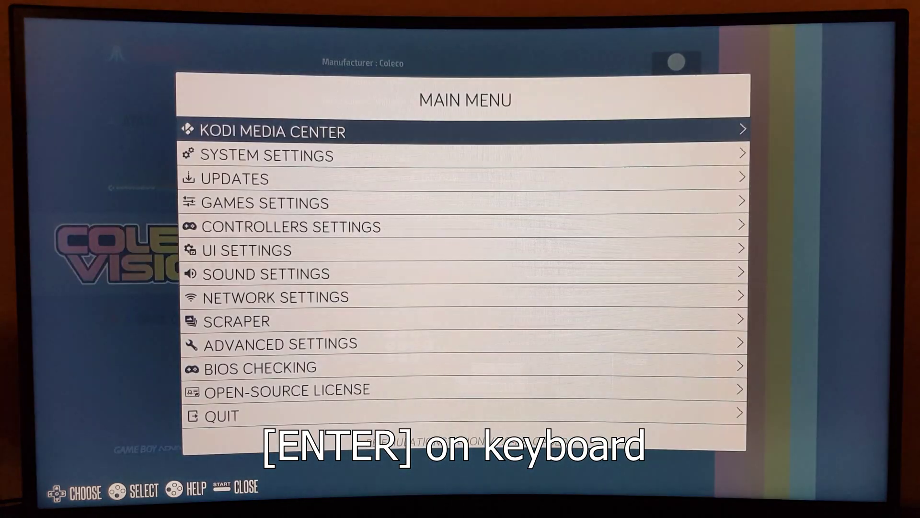
key(Down)
key(Down)
key(Down)
key(Down)
key(Down)
key(Down)
key(Down)
key(Down)
key(Down)
key(Down)
key(Down)
key(Down)
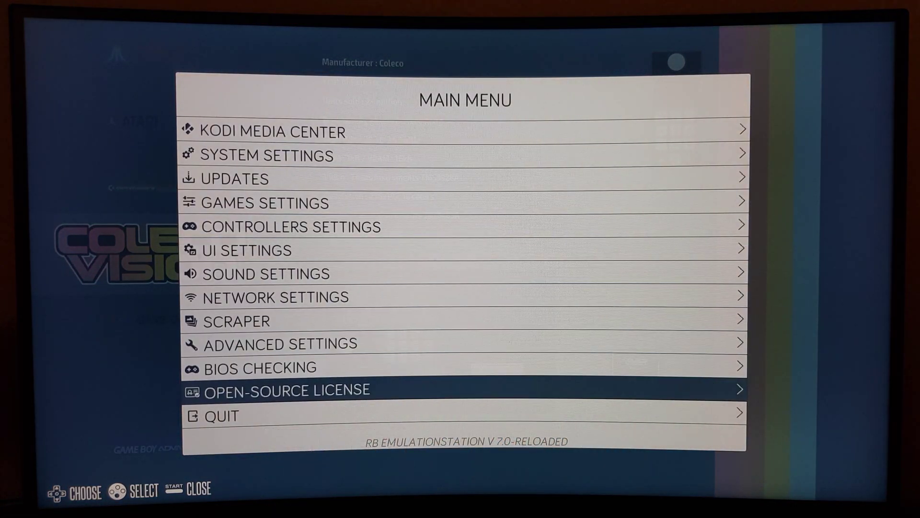
key(Return)
key(Return)
key(Escape)
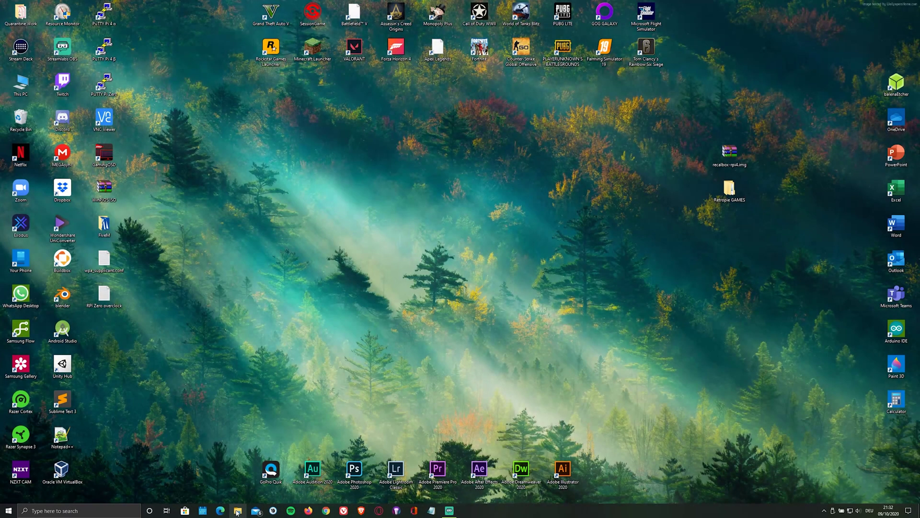
View the SHARE (I:) drive in File Explorer, and open the share folder at the network address \\recalbox.
click(237, 511)
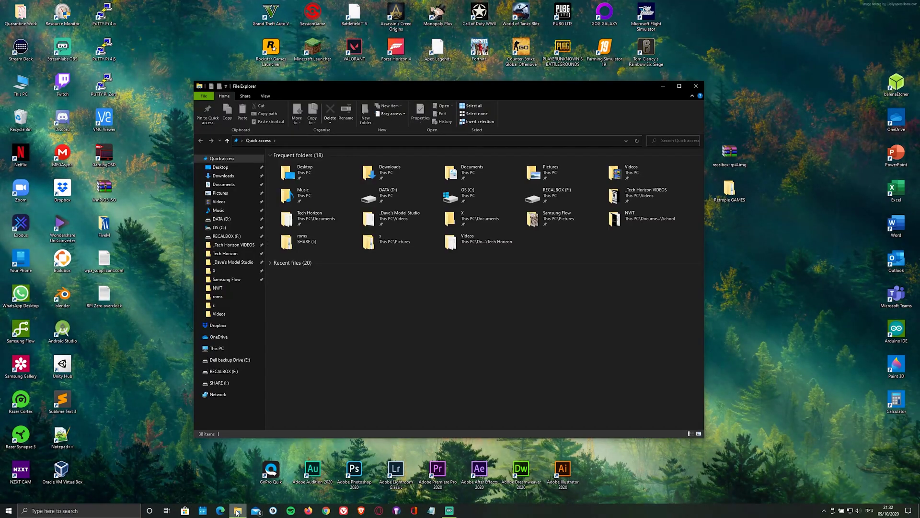
click(239, 382)
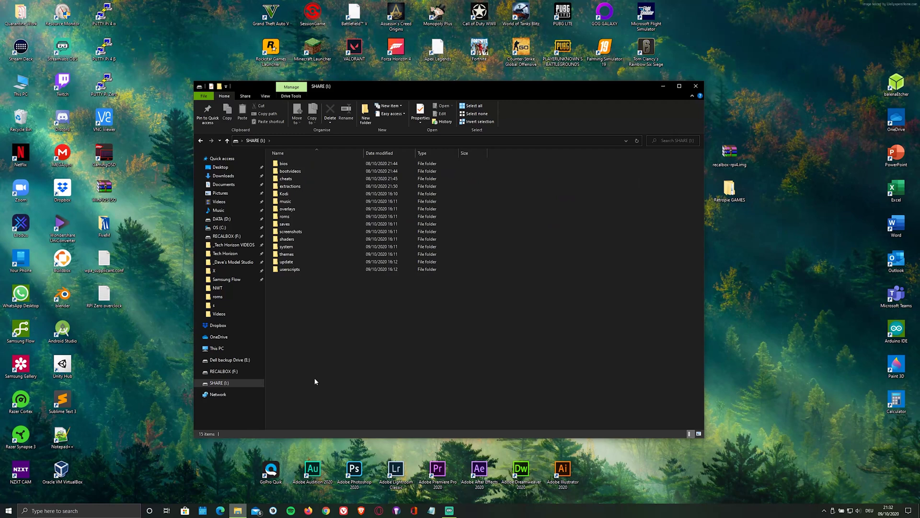
click(353, 140)
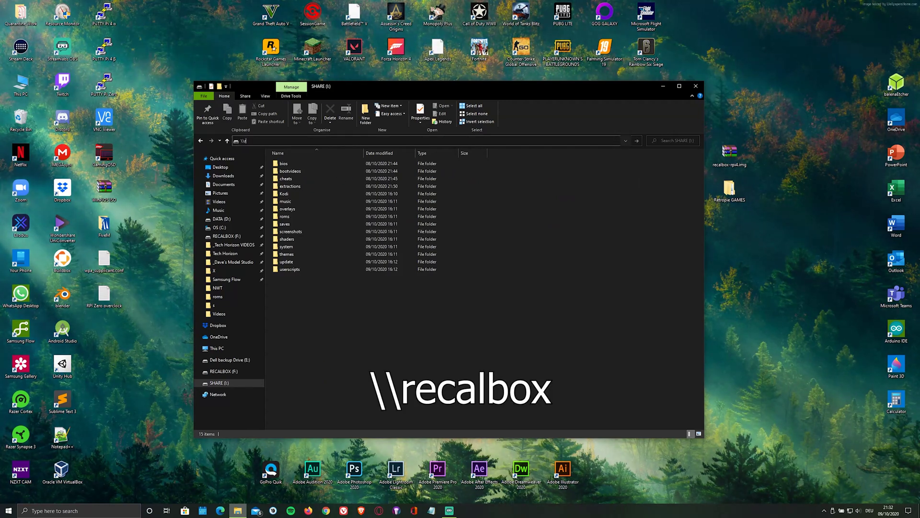
key(Return)
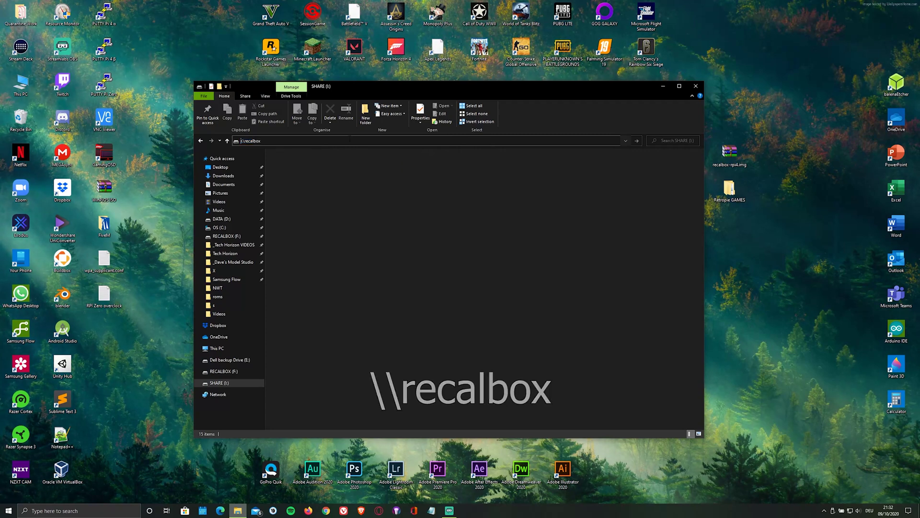
double_click(312, 156)
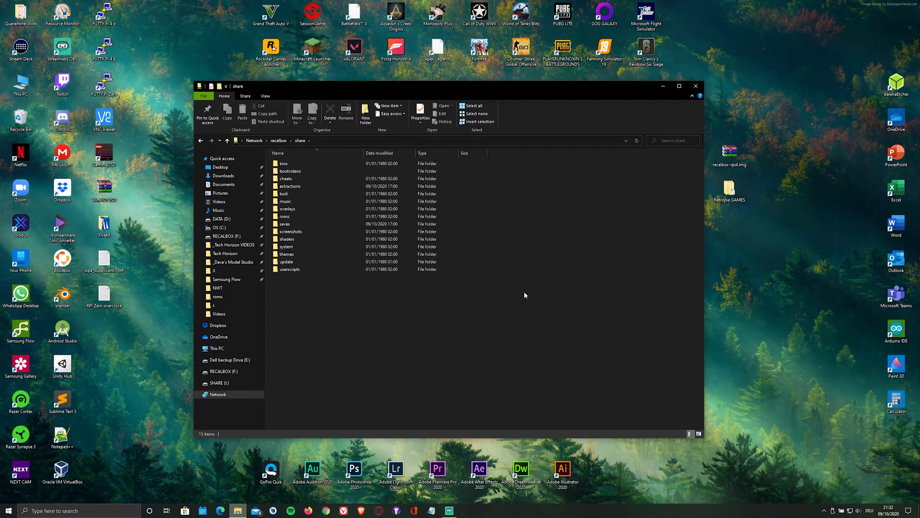
Open the roms folder on SHARE (I:) and arrange it side by side with the Desktop's Retropie GAMES folder.
click(235, 382)
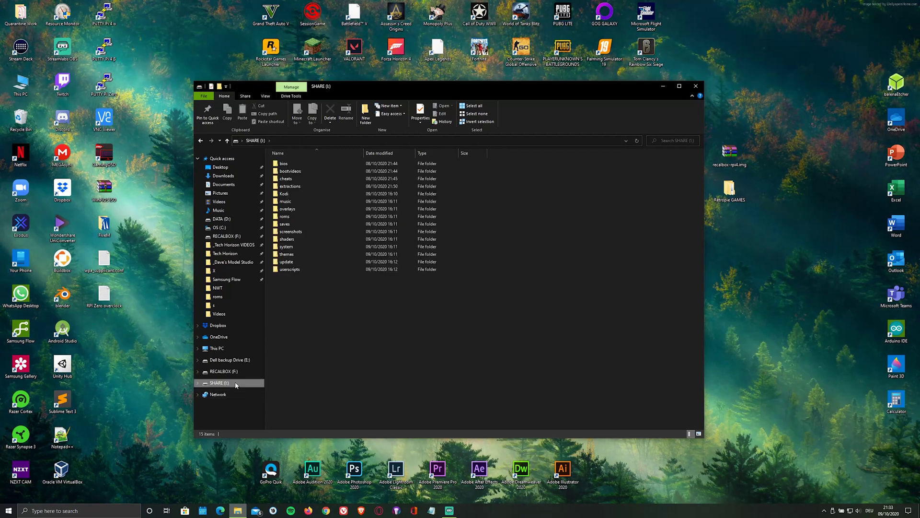
click(308, 216)
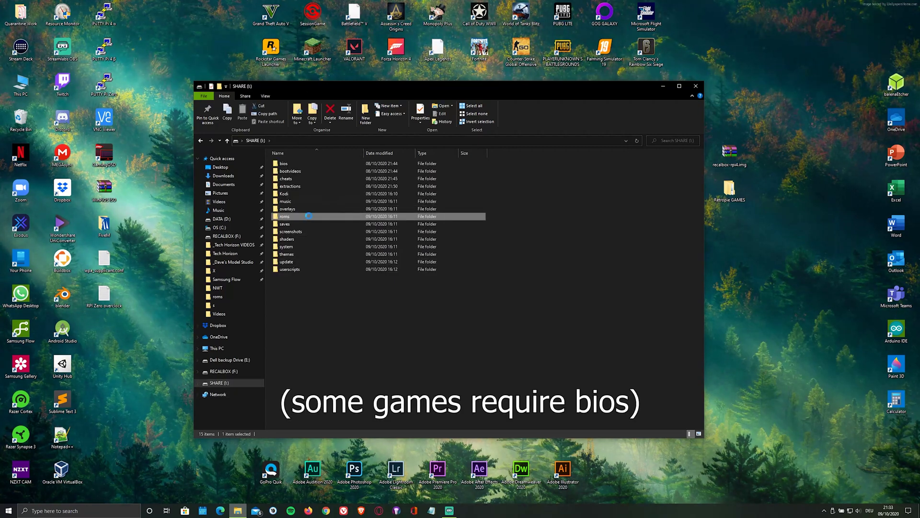
click(734, 193)
double_click(730, 191)
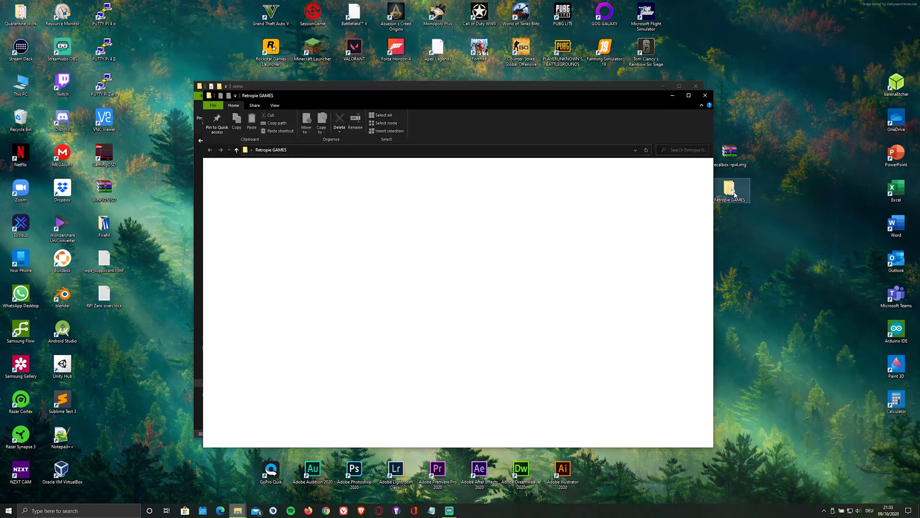
key(super+Right)
click(356, 185)
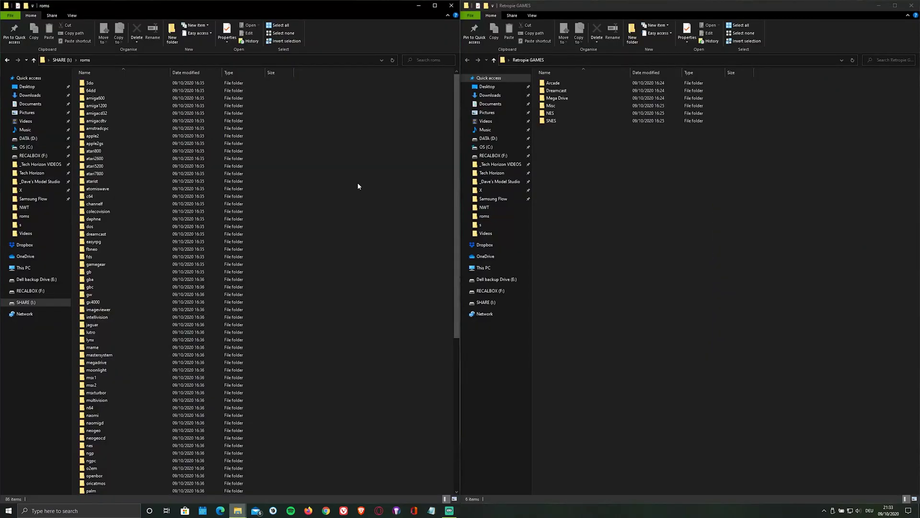
Copy the seven ZIP games, BOR through soniczone, from the Mega Drive folder into the megadrive roms folder.
double_click(557, 97)
drag(568, 158, 182, 365)
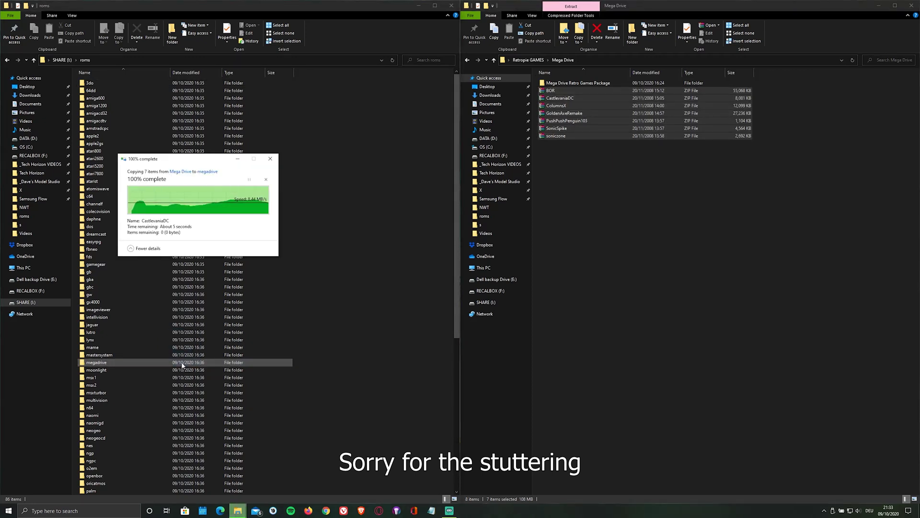
Copy thewit.nes from the NES folder of Retropie GAMES into the nes roms folder.
click(530, 61)
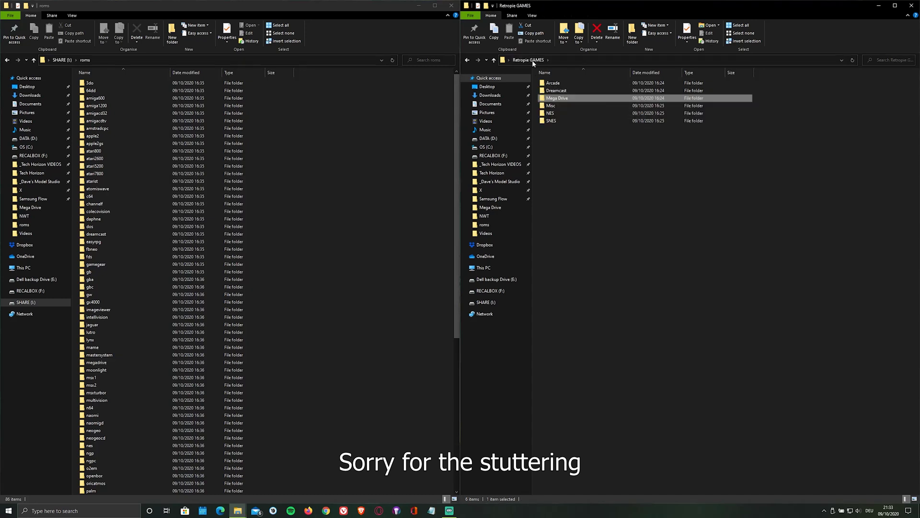
double_click(552, 113)
drag(557, 83, 113, 446)
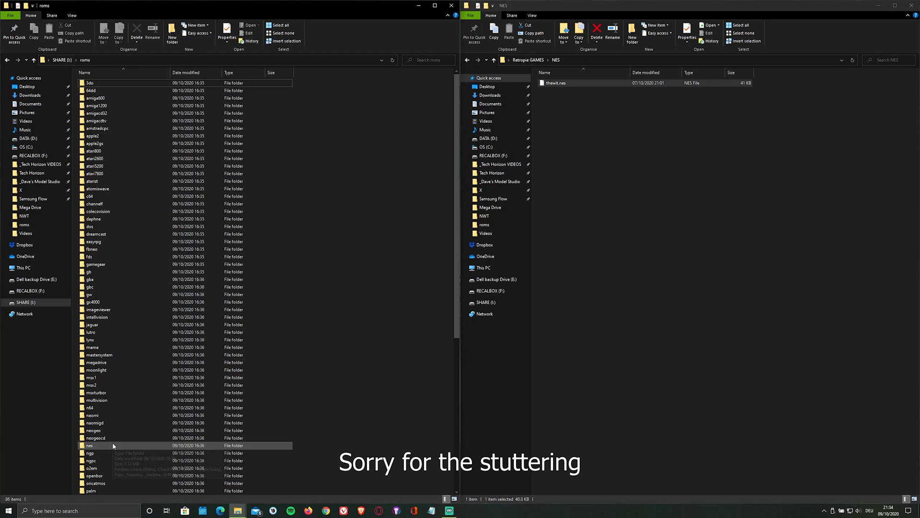
Copy the Super Boss Gaiden (J) ZIP from the SNES folder of Retropie GAMES into the snes roms folder.
click(530, 60)
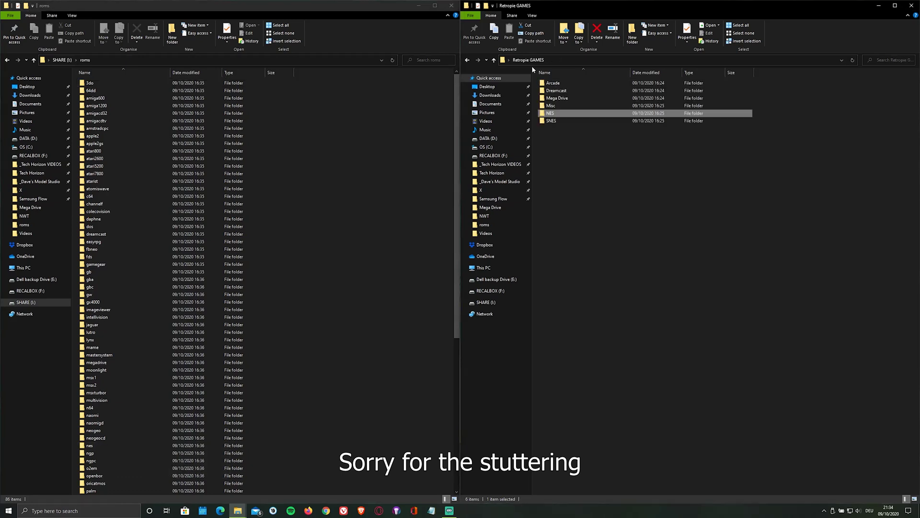
double_click(552, 121)
scroll(274, 294, down, 8)
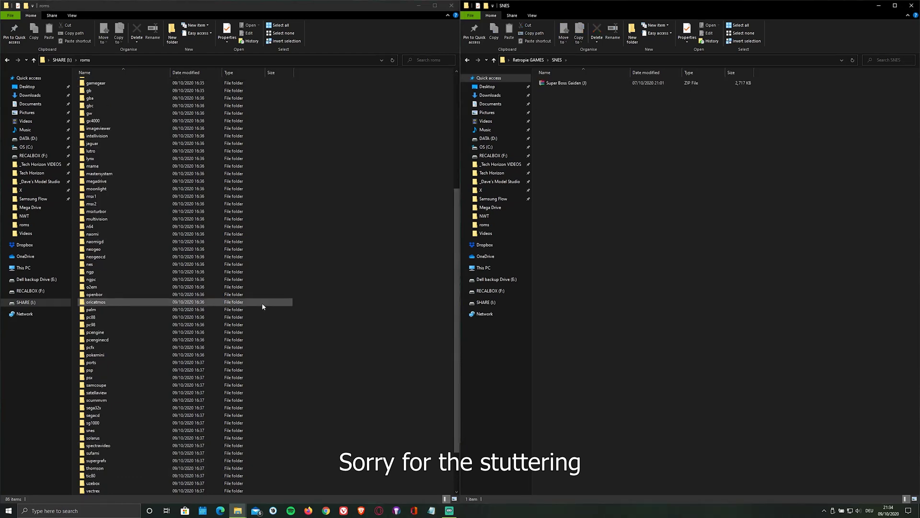
click(573, 83)
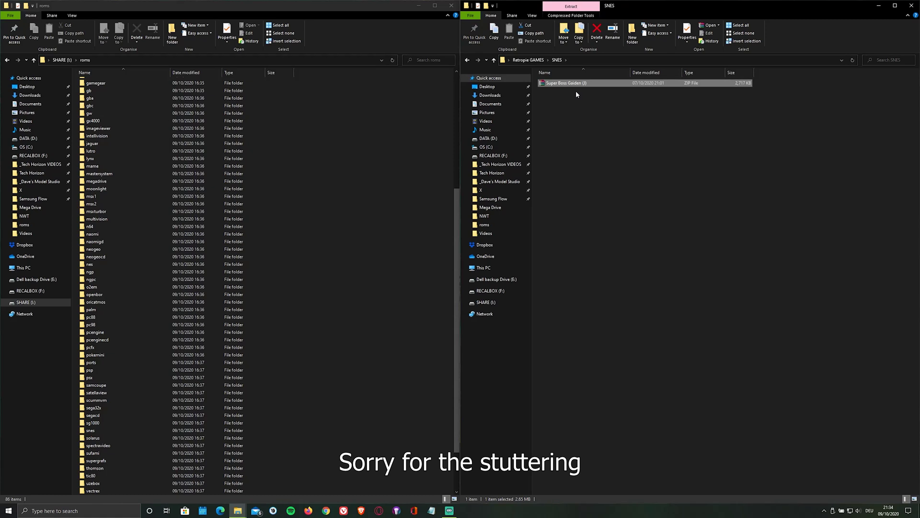
click(143, 431)
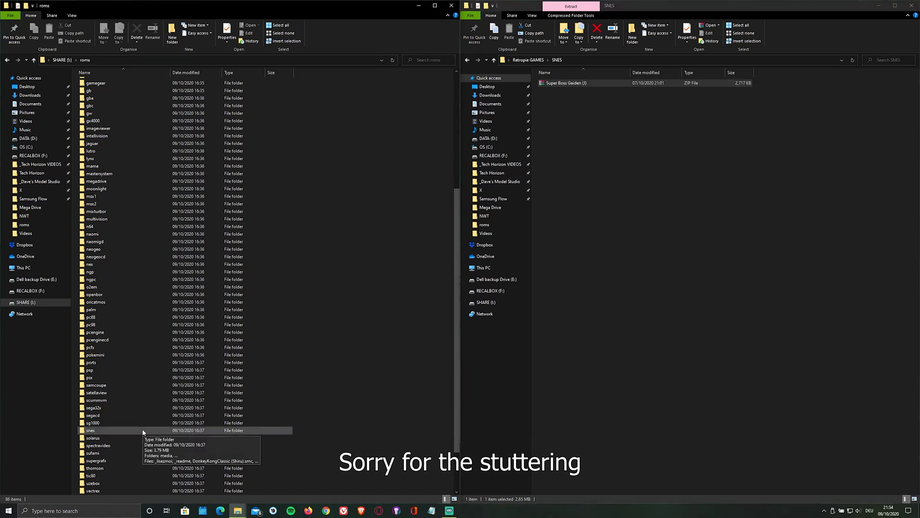
Eject the RECALBOX (F:) drive.
right_click(59, 290)
click(95, 381)
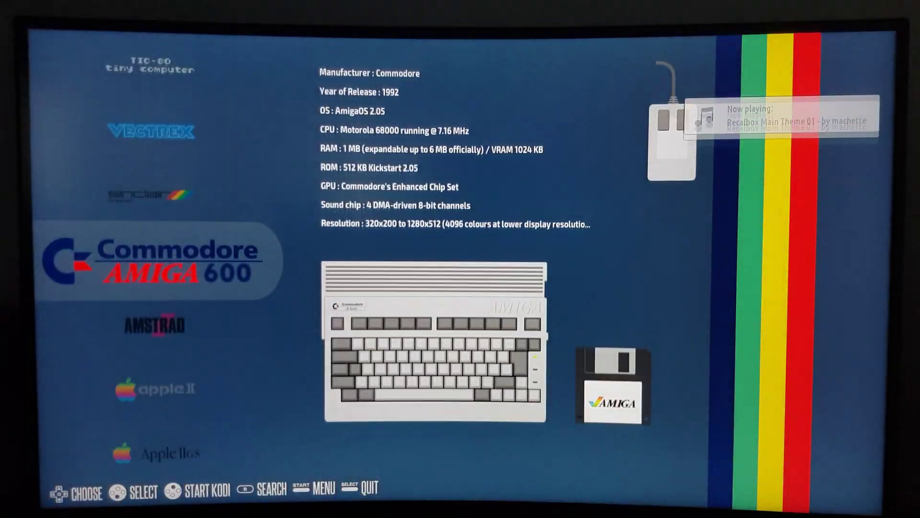
Open the Super Nintendo game list and launch Super Boss Gaiden (J).
key(Up)
key(Up)
key(Up)
key(Up)
key(Up)
key(Up)
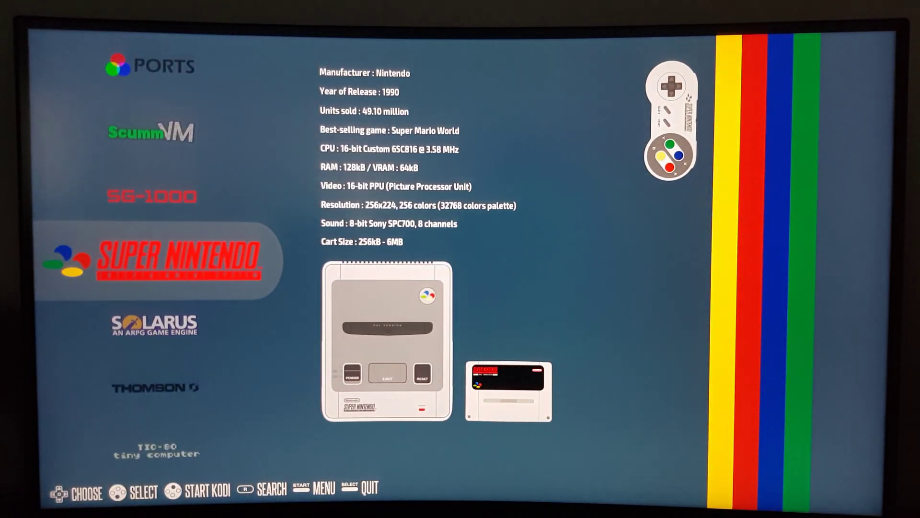
key(Return)
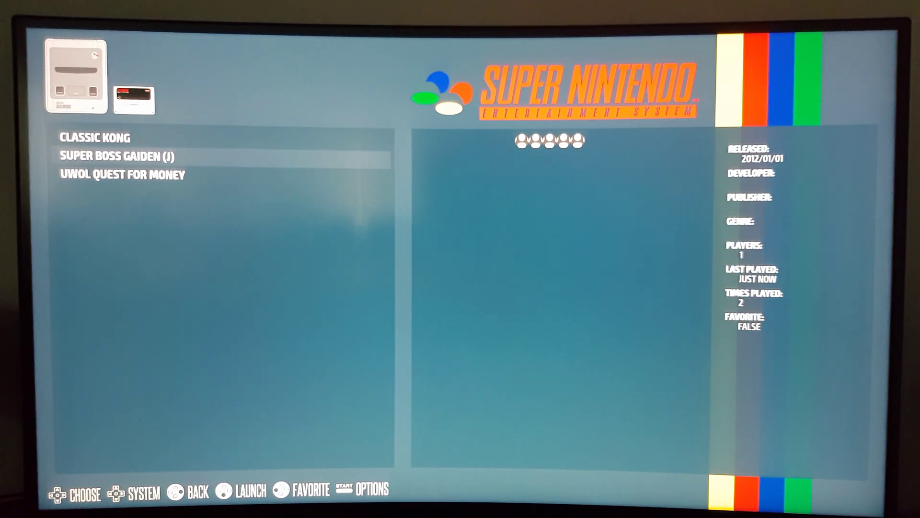
key(Return)
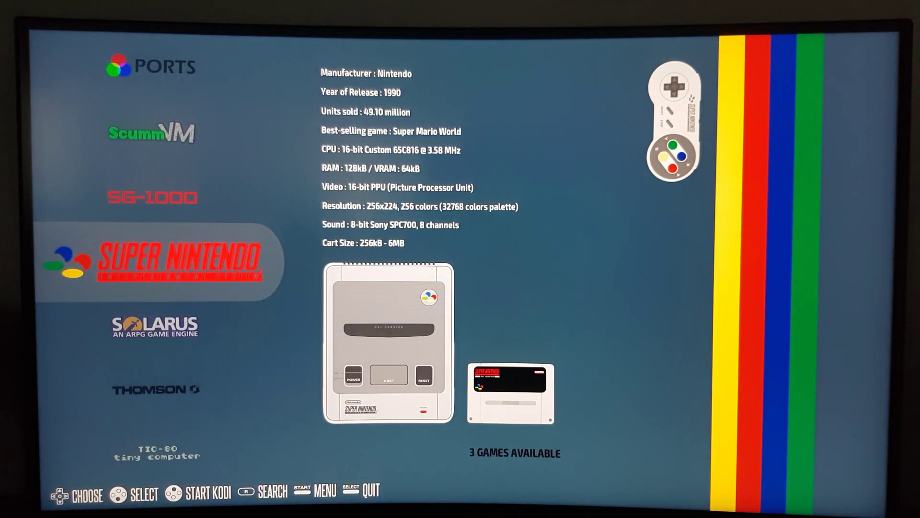
Check the connection status and WiFi options in the network settings, then return to the main menu.
key(Return)
key(Down)
key(Down)
key(Down)
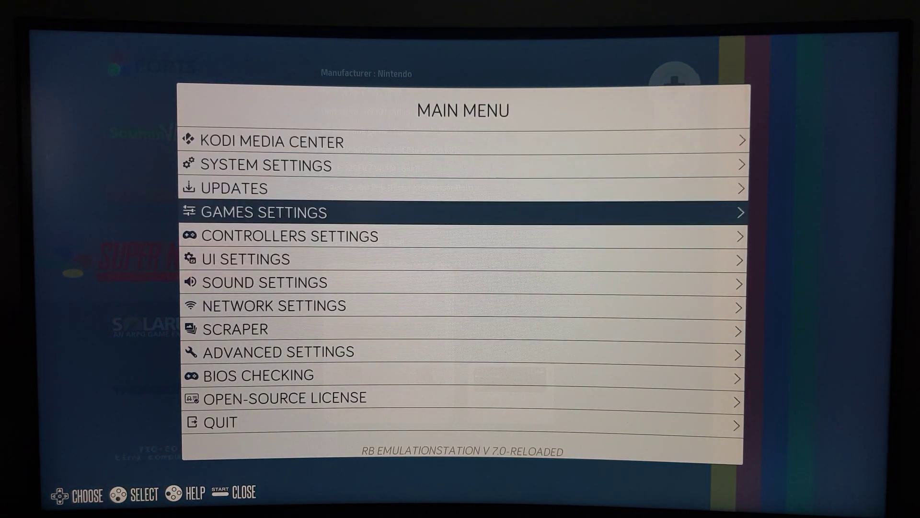
key(Down)
key(Down)
key(Down)
key(Down)
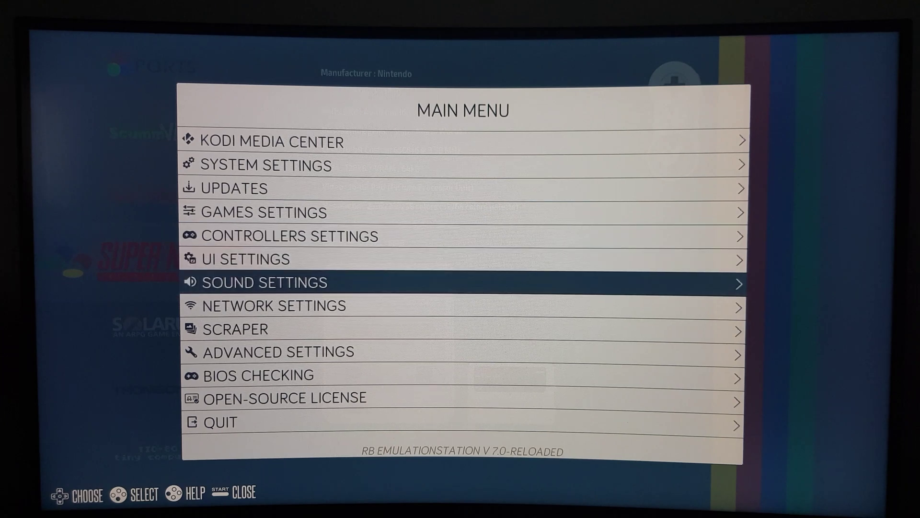
key(Return)
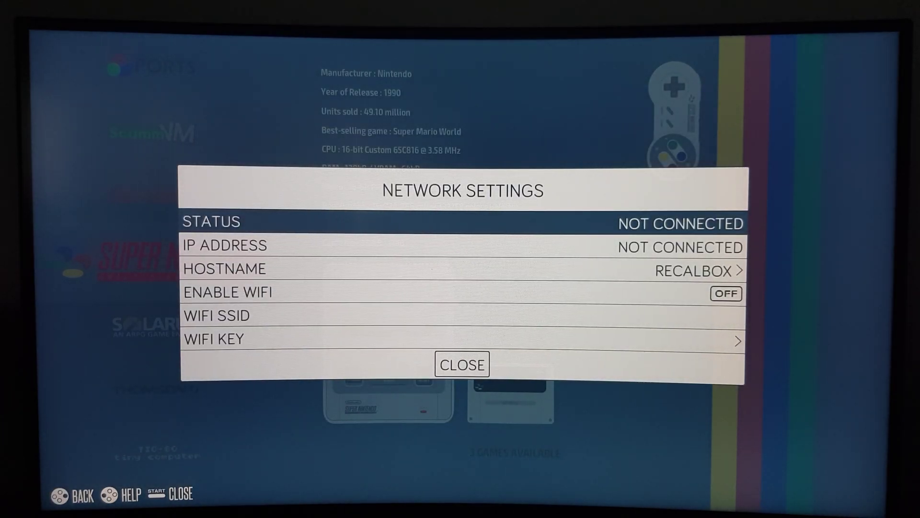
key(Escape)
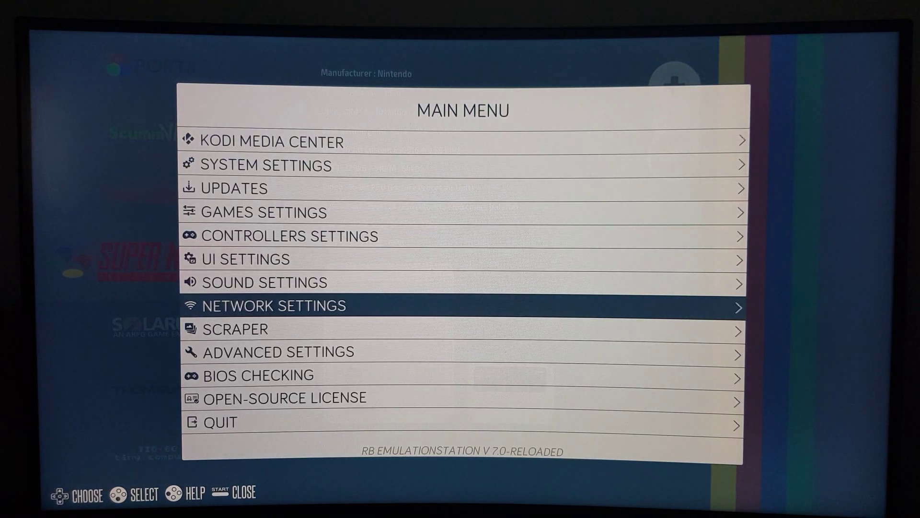
Open the scraper with ScreenScraper as its source and bring up the Scrape Now options.
key(Down)
key(Return)
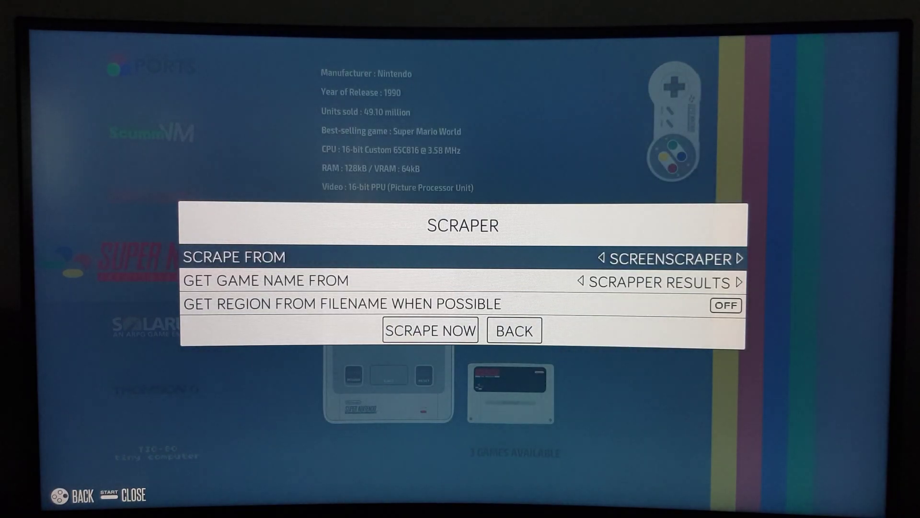
key(Down)
key(Down)
key(Down)
key(Return)
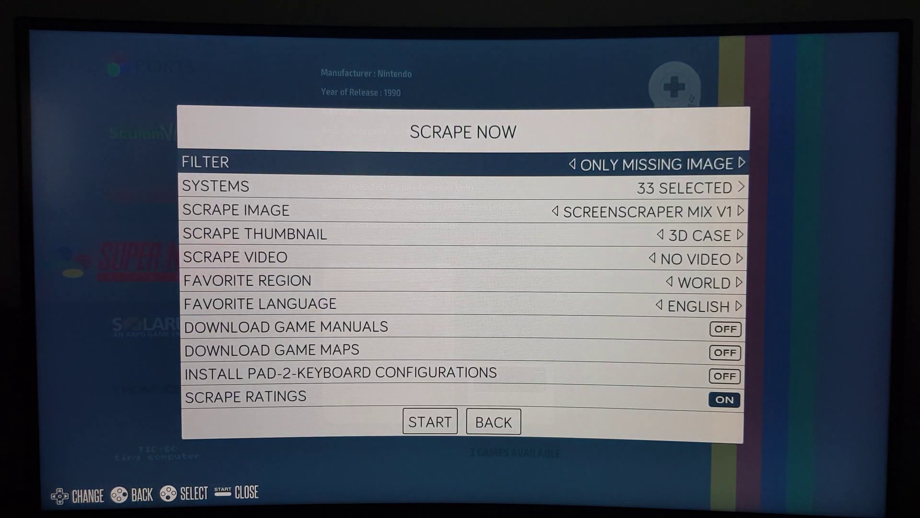
Exclude Apple II from the systems that get scraped.
key(Down)
key(Return)
key(Down)
key(Down)
key(Return)
key(Down)
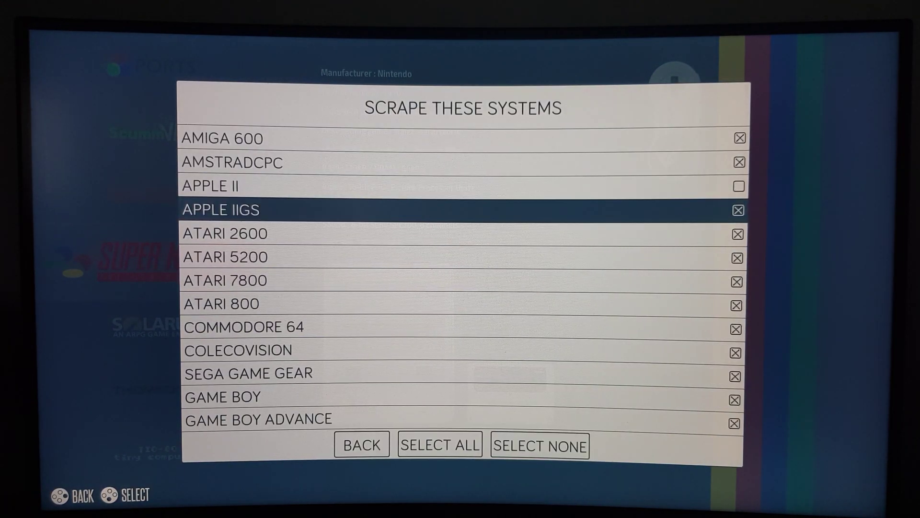
key(Escape)
Start scraping game data and missing images for the selected systems.
key(Down)
key(Down)
key(Down)
key(Down)
key(Down)
key(Down)
key(Down)
key(Down)
key(Down)
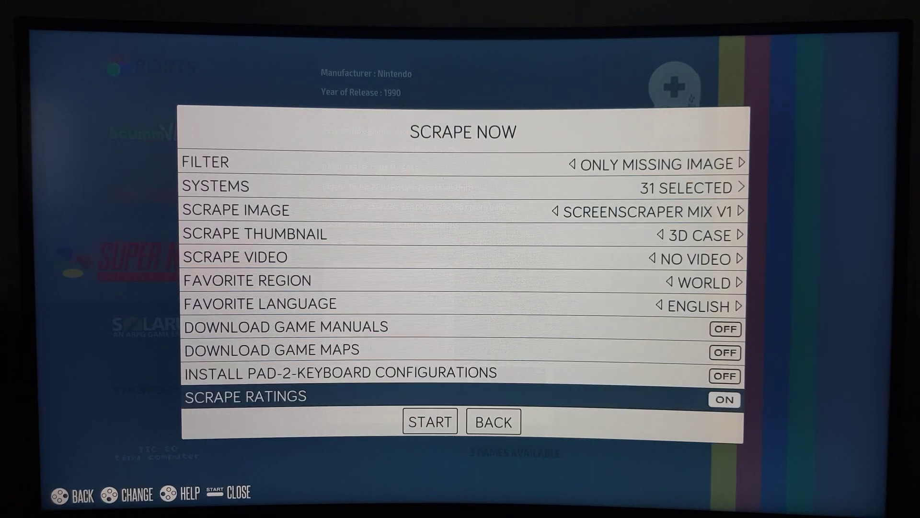
key(Down)
key(Return)
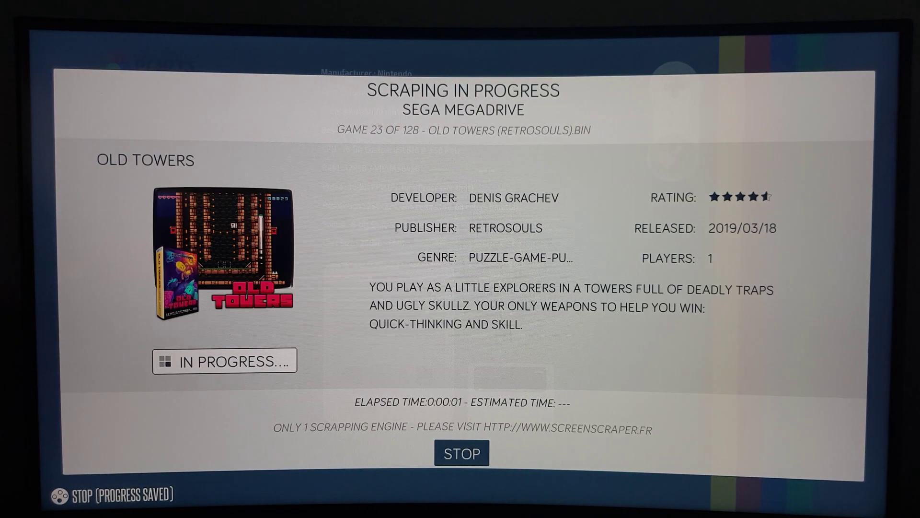